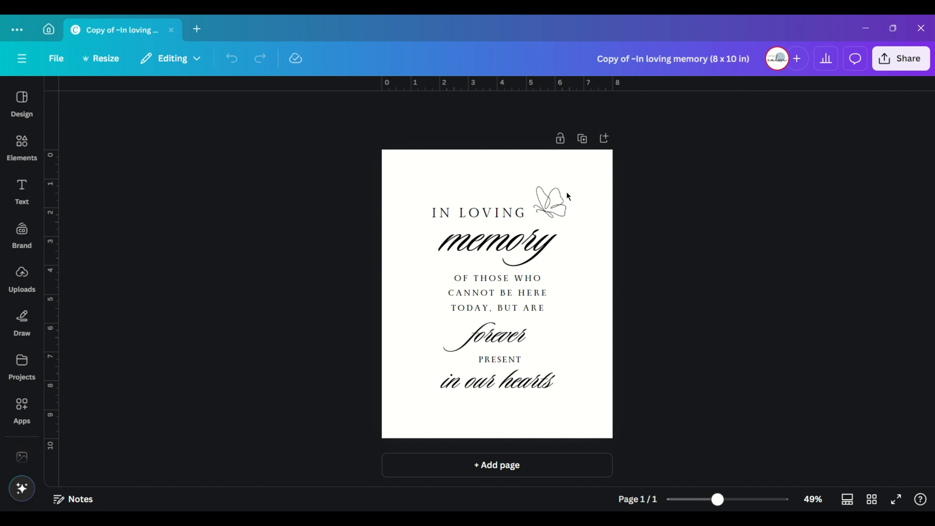
- Replace the butterfly drawing with the tulip line drawing from the recently used elements
left_click(551, 194)
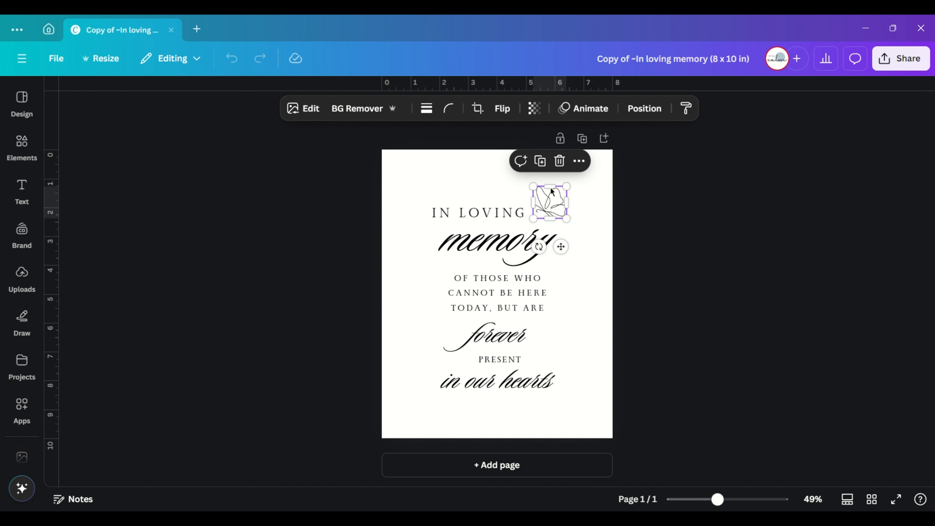
left_click(560, 162)
left_click(21, 141)
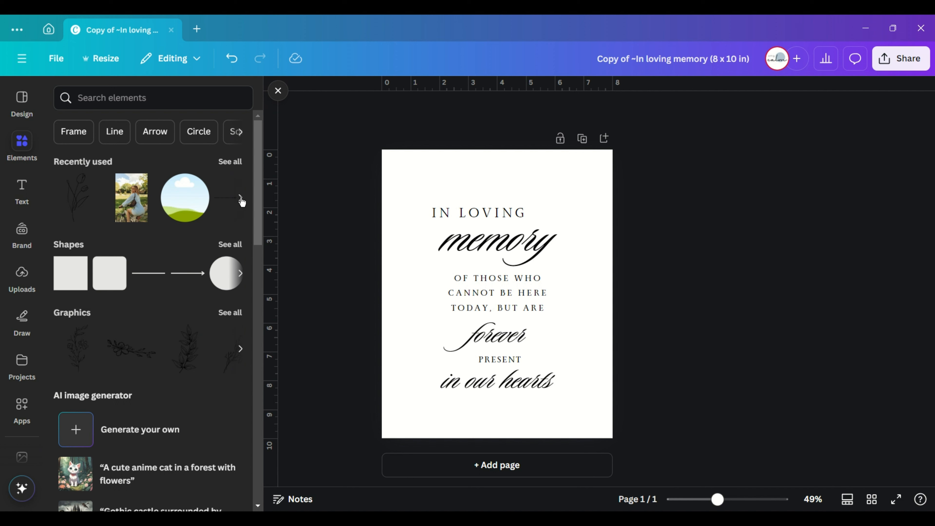
left_click(77, 212)
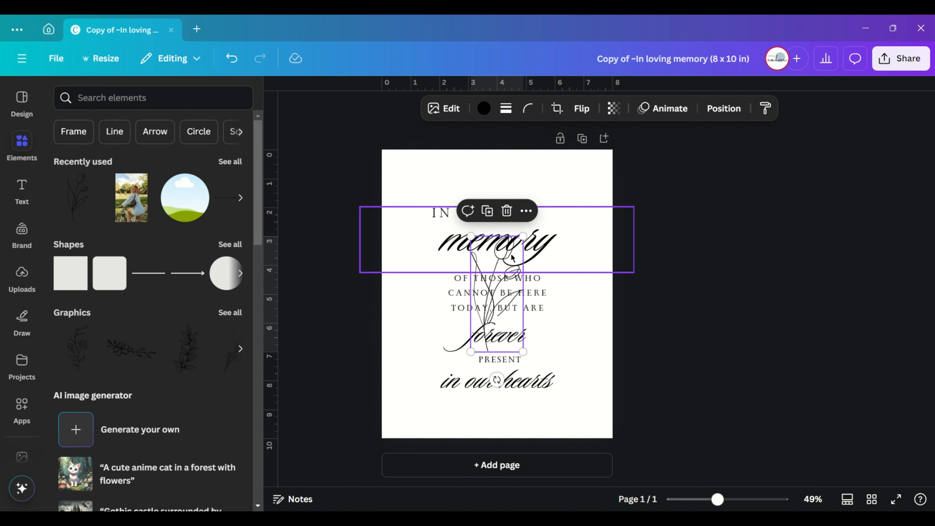
left_click(586, 322)
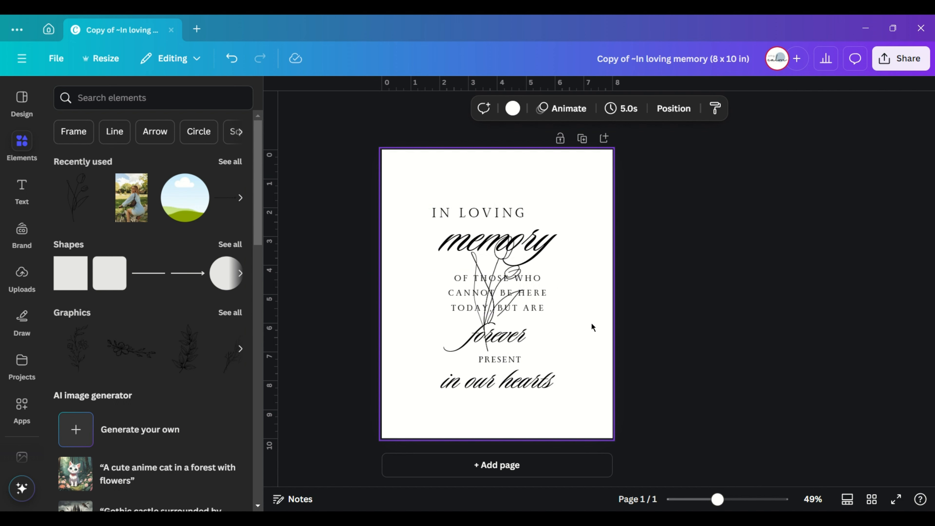
- Reorder the layers so the tulip drawing is at the top of the stack
left_click(667, 117)
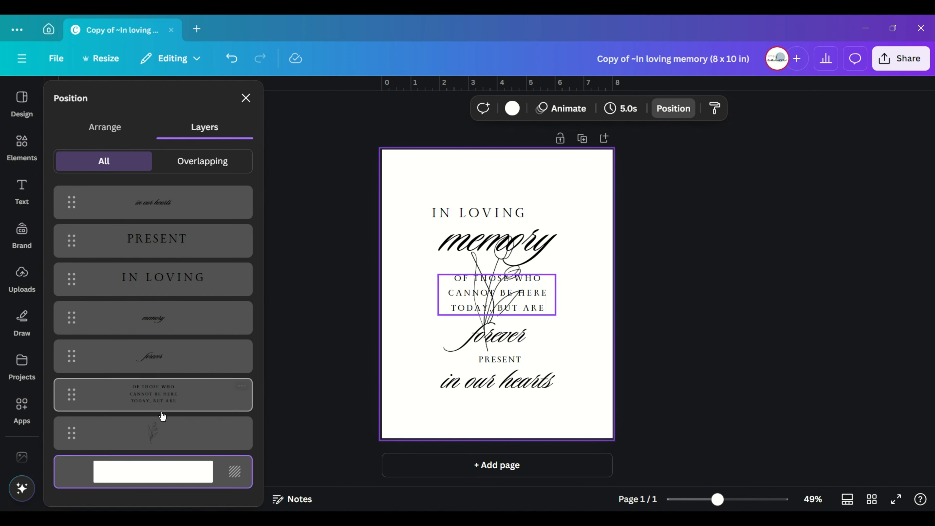
left_click(157, 432)
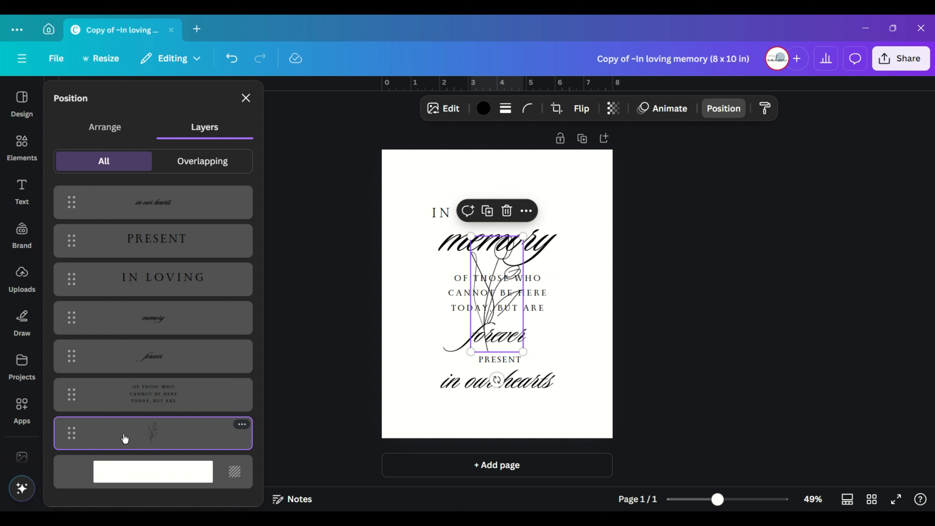
left_click_drag(76, 437, 69, 213)
left_click(603, 353)
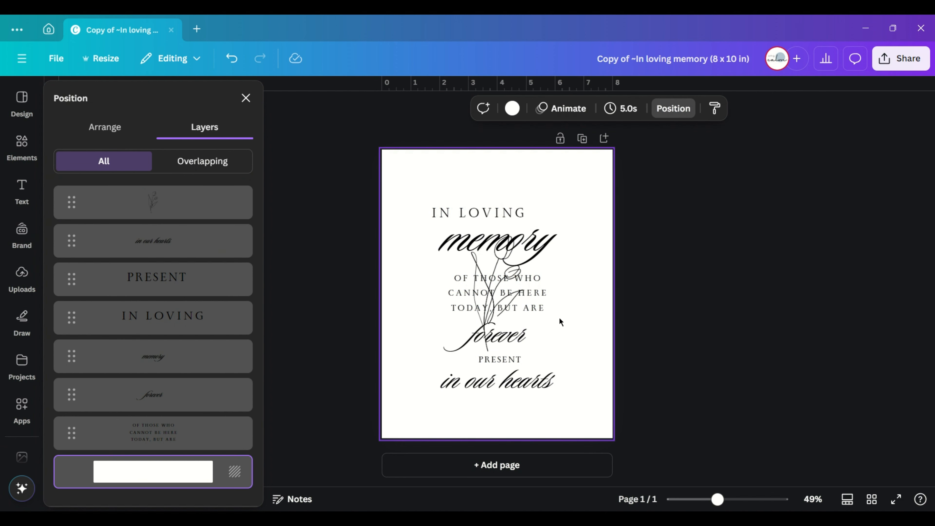
- Place the tulip drawing beside the right edge of the text and flip it horizontally
left_click_drag(482, 311, 564, 310)
left_click(579, 108)
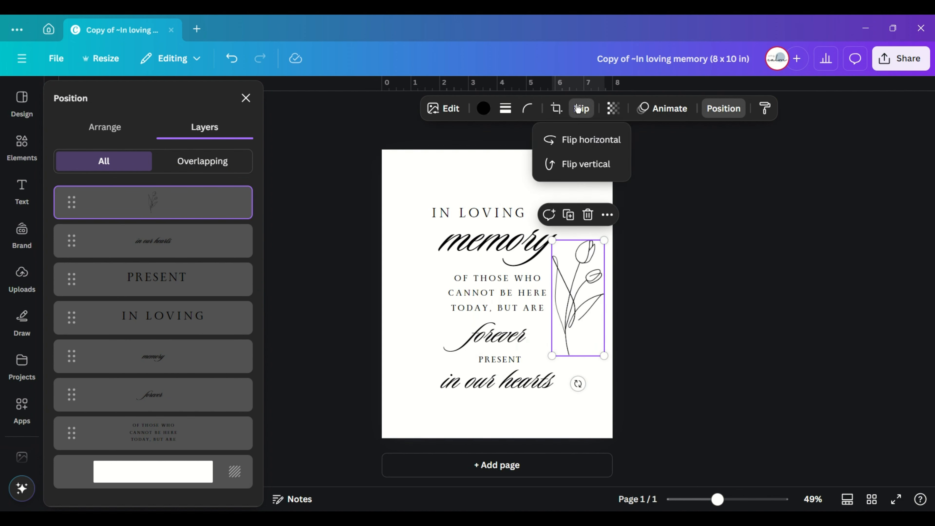
left_click(556, 140)
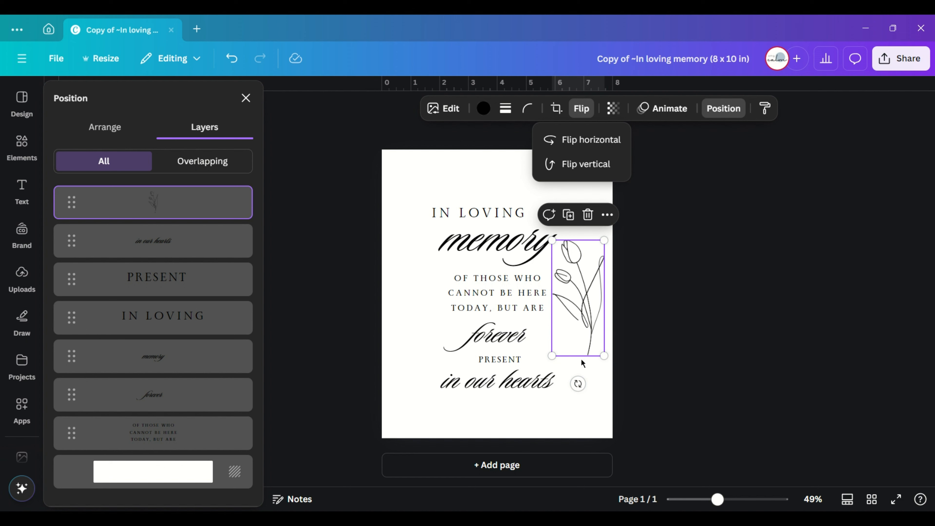
left_click(425, 297)
- Delete the serif "IN LOVING" text and change the script "memory" text to "In Loving Memory", with "Memory" on its own line
left_click(492, 213)
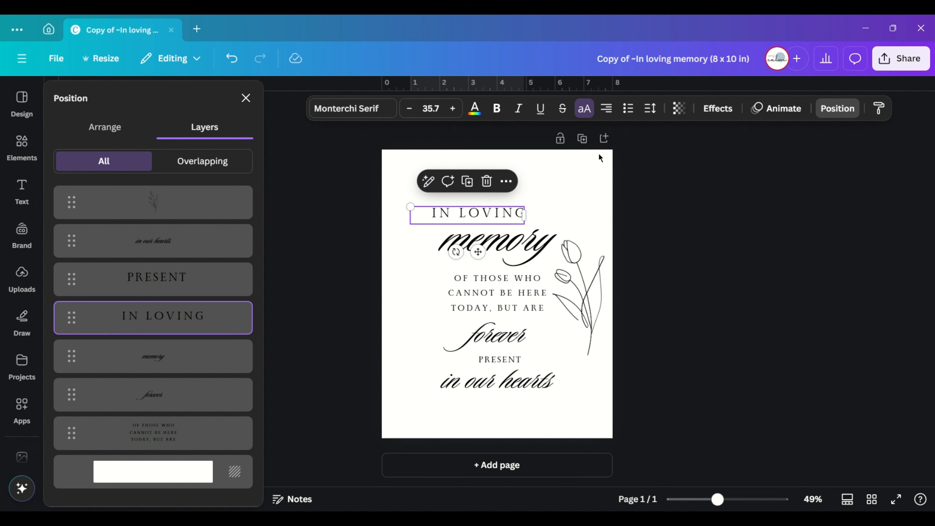
left_click(486, 181)
left_click(436, 245)
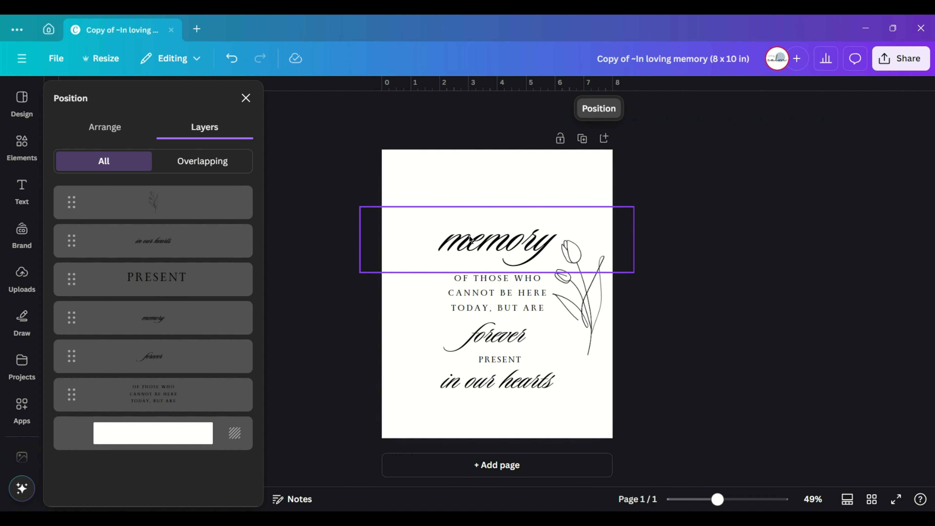
left_click(436, 245)
type("In Loving")
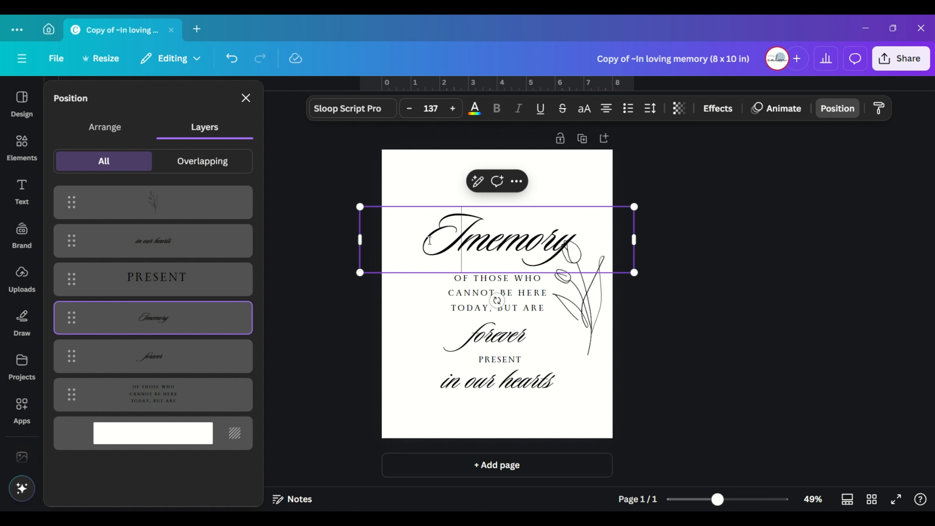
key("Return")
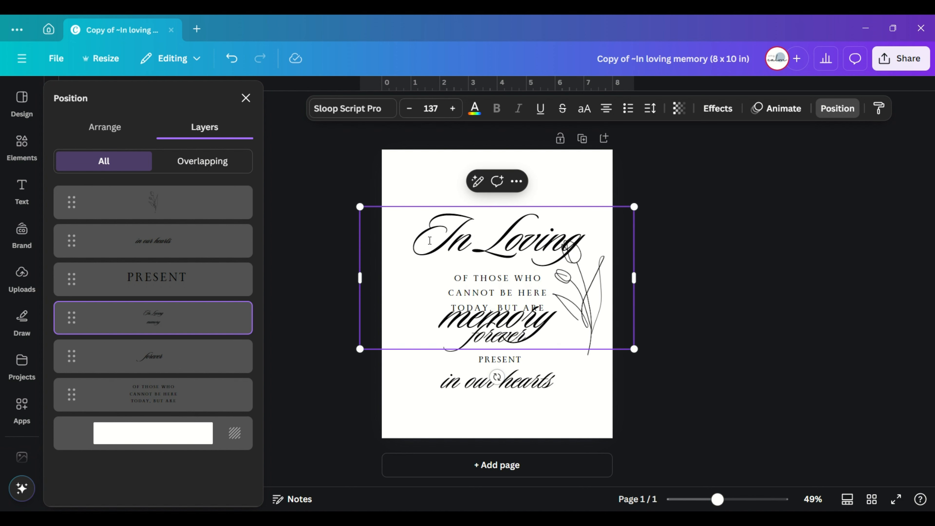
key("Delete")
type("M")
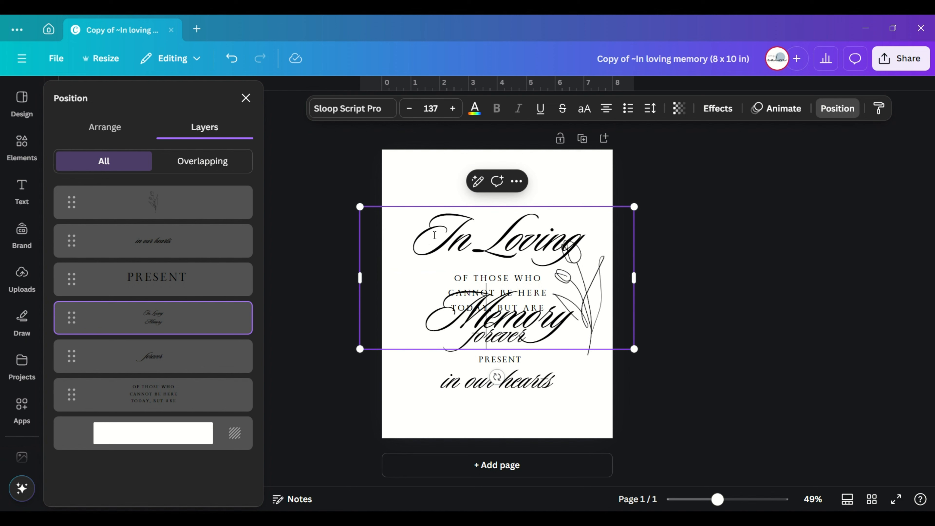
- Resize the "In Loving Memory" heading to font size 74.8 on a single line and place it near the top of the page
left_click(410, 109)
left_click(409, 110)
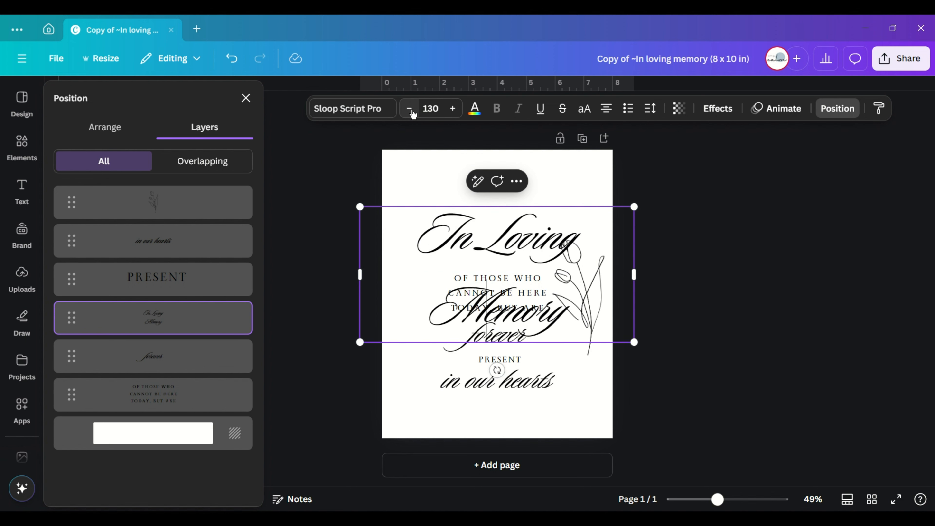
left_click(411, 111)
left_click(410, 109)
left_click(410, 109)
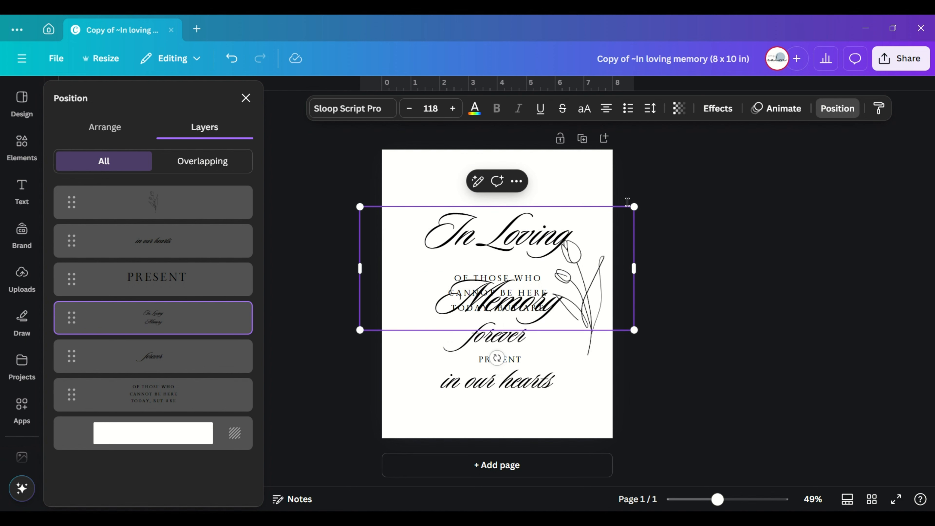
left_click_drag(629, 209, 578, 228)
left_click_drag(582, 279, 654, 281)
left_click_drag(657, 229, 589, 240)
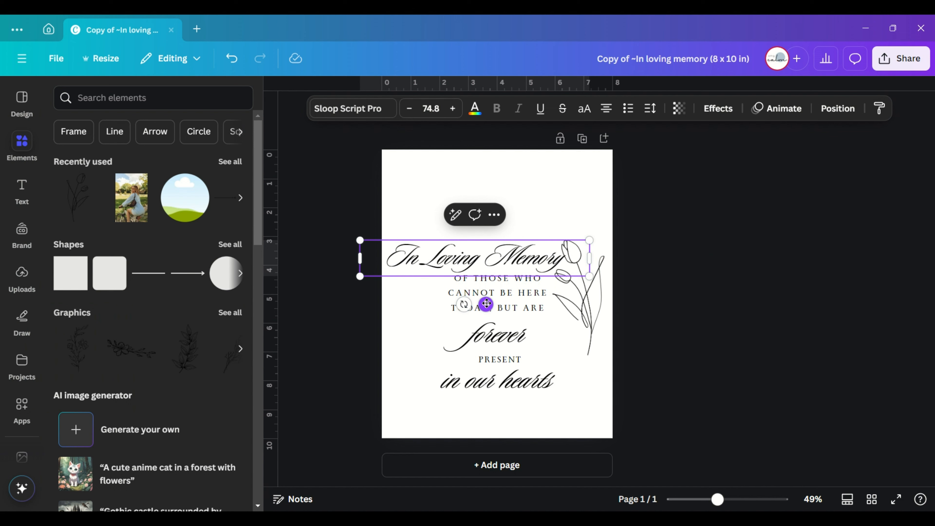
left_click_drag(486, 304, 508, 247)
left_click(652, 353)
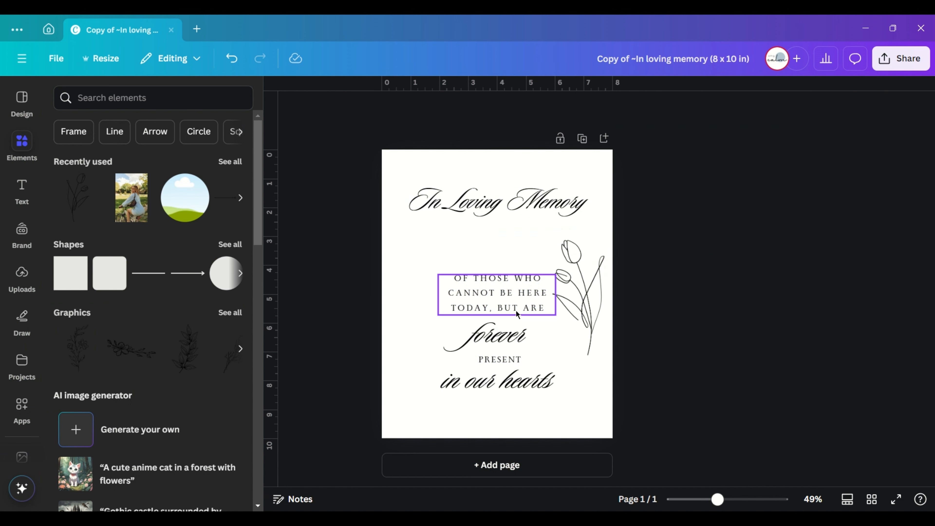
- Move the "OF THOSE WHO" text block up under the heading and left-align it
left_click(513, 294)
left_click_drag(514, 294, 486, 267)
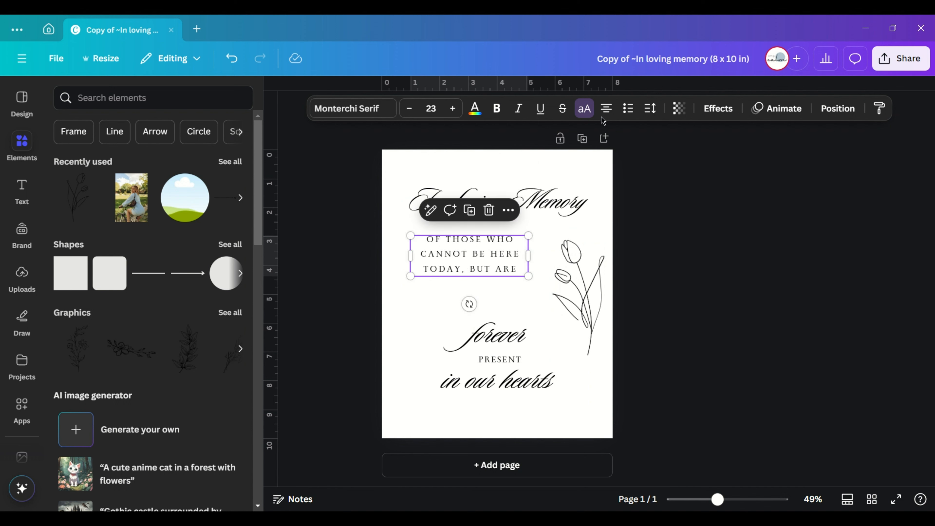
left_click(605, 109)
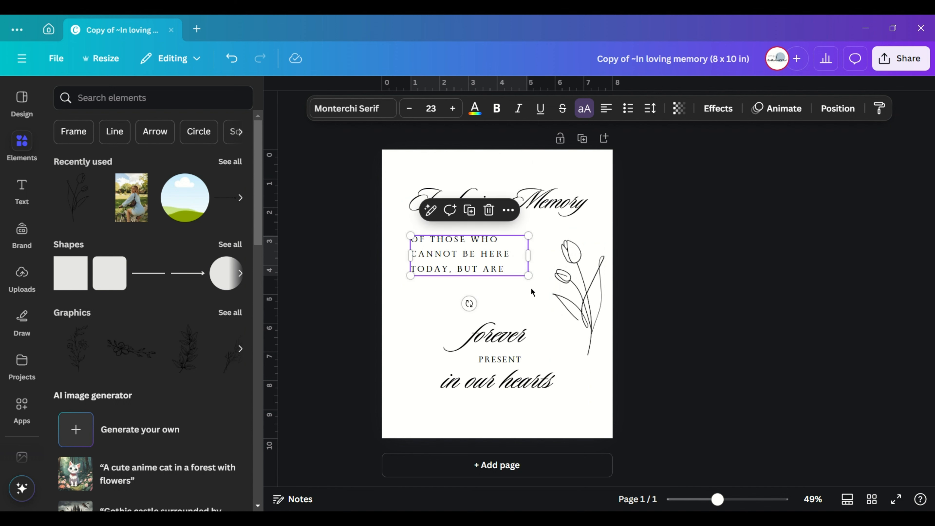
- Extend the verse after "TODAY, BUT ARE" with "FOREVER PRESENT IN OUR HEARTS"
left_click(515, 267)
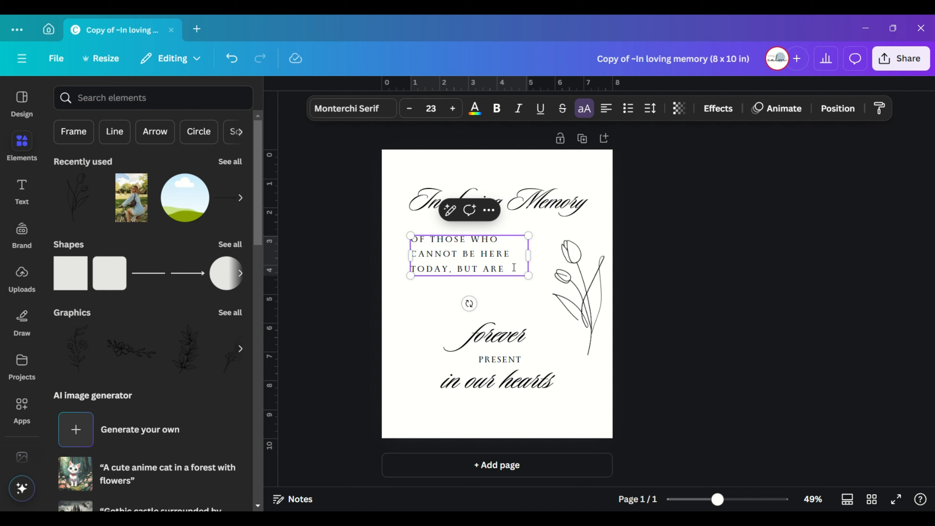
type("FOREVER PRES")
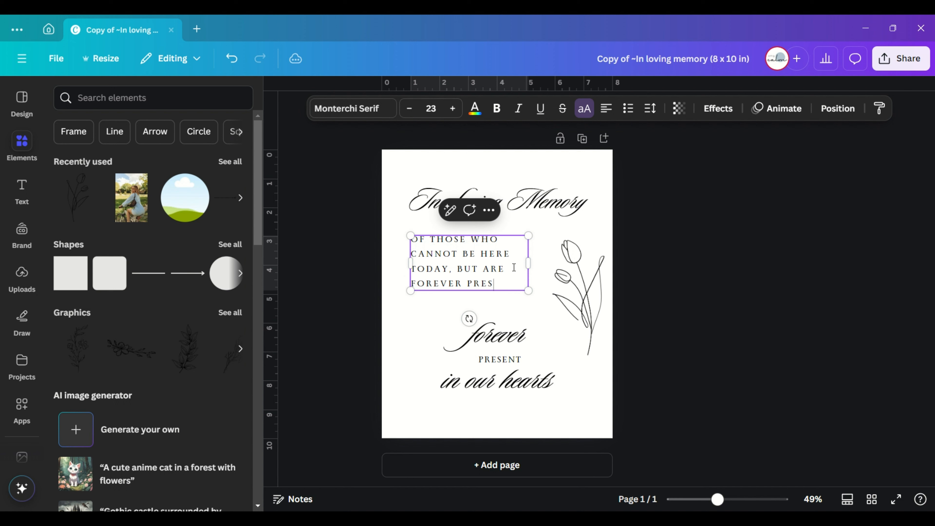
type("ENT IN OUR HEARTS")
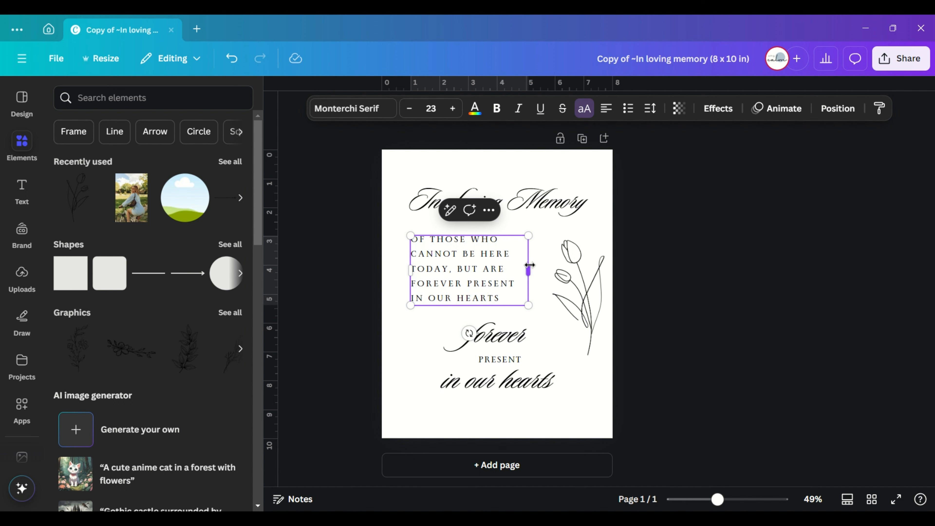
- Adjust the verse text box's width so it wraps into five lines clear of the tulip drawing
left_click_drag(528, 271, 578, 271)
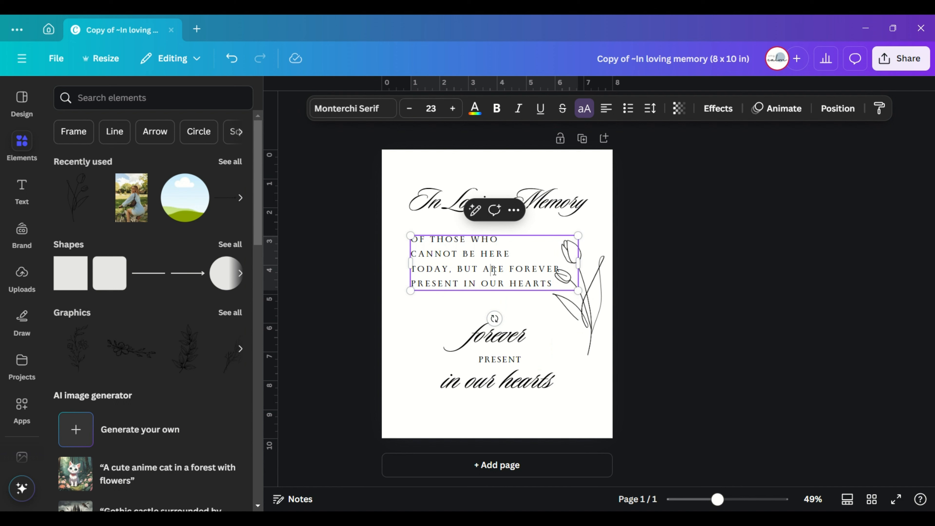
left_click_drag(492, 268, 489, 279)
left_click(504, 303)
left_click(499, 272)
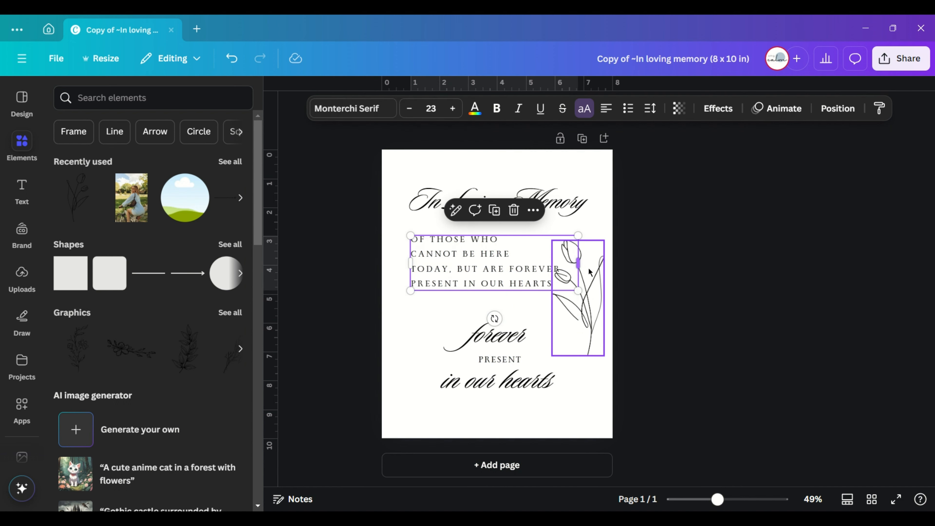
left_click_drag(581, 261, 539, 264)
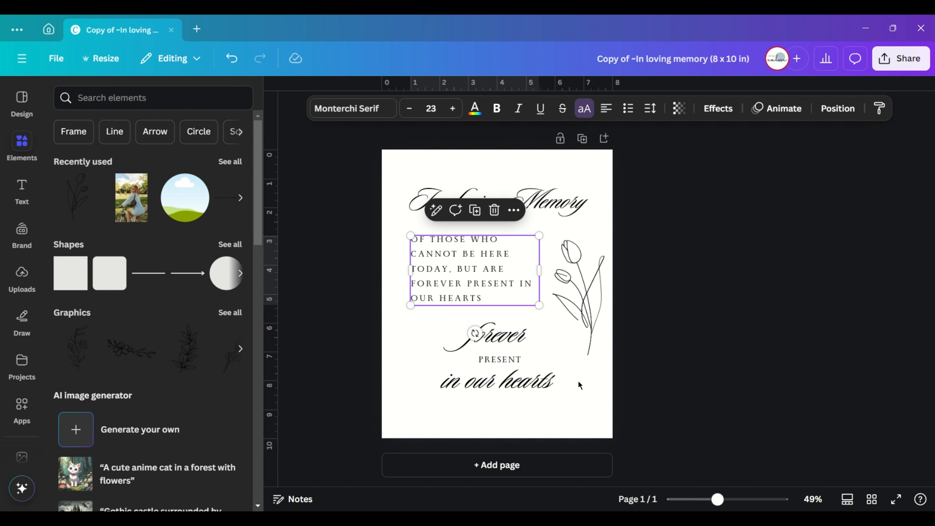
- Delete the separate "forever", "PRESENT" and "in our hearts" texts below the verse
left_click_drag(578, 411, 452, 339)
left_click(428, 417)
left_click_drag(428, 418, 550, 321)
- Move the verse lower on the page and enlarge it to font size 26.3
left_click(524, 289)
left_click(482, 299)
left_click_drag(482, 299, 488, 322)
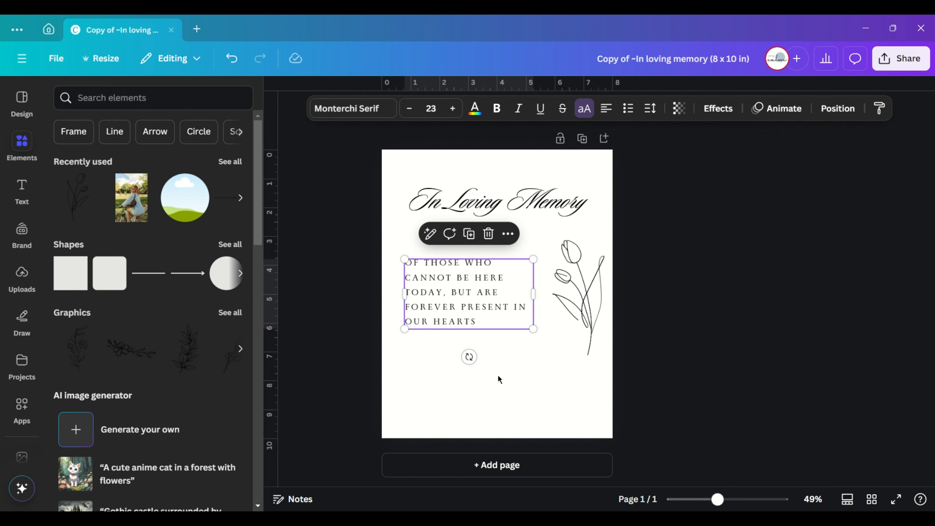
left_click(497, 374)
left_click(481, 322)
left_click_drag(530, 328, 516, 348)
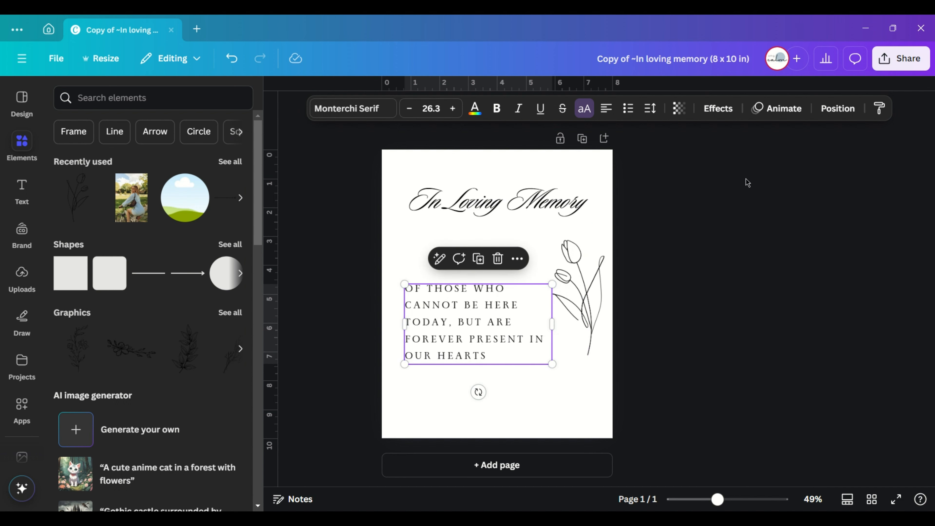
- Increase the line spacing of the verse text
left_click(650, 109)
left_click_drag(635, 202, 665, 211)
left_click(642, 394)
left_click(499, 368)
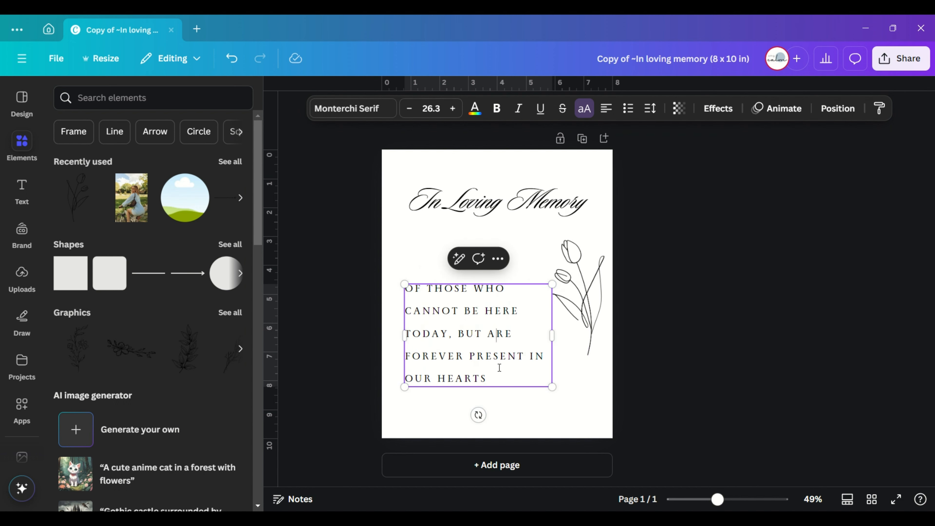
left_click(524, 412)
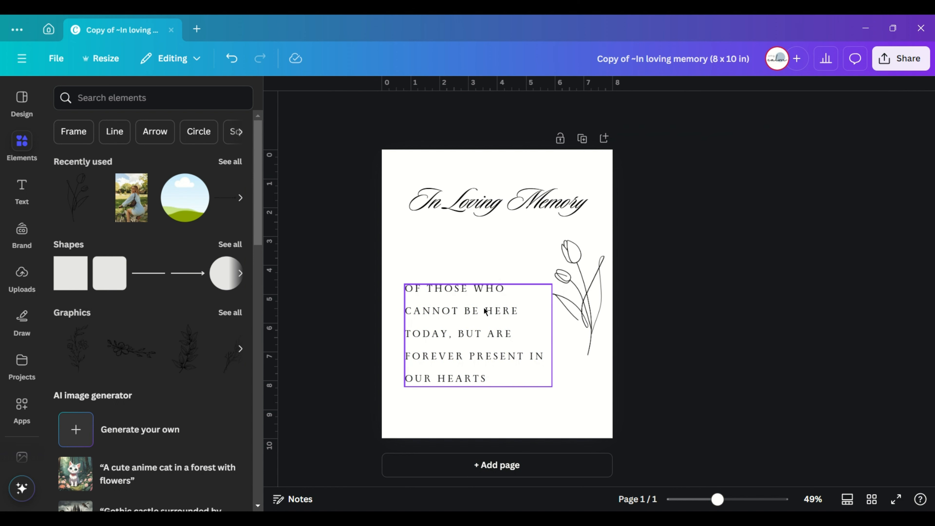
- Reposition the verse against the page's left edge beside the tulip drawing and center-align its text
left_click_drag(473, 323, 472, 272)
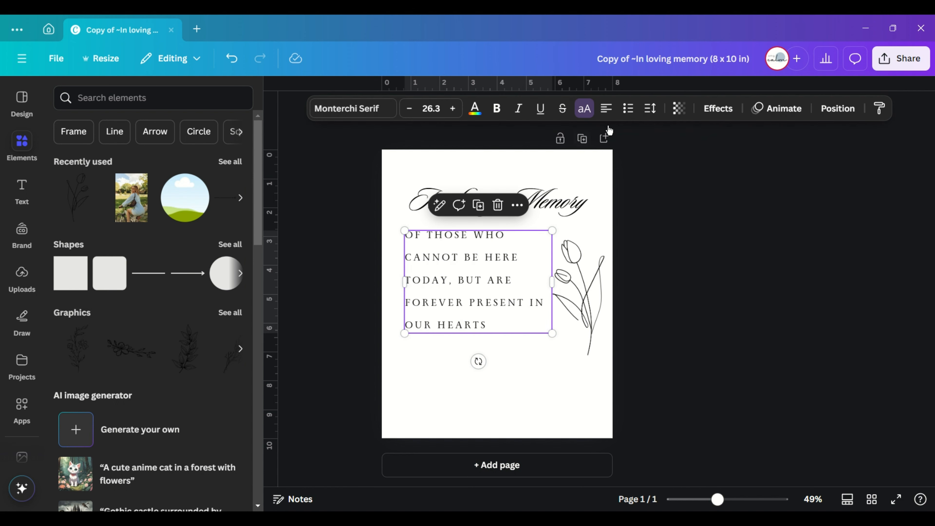
left_click(606, 108)
left_click(606, 108)
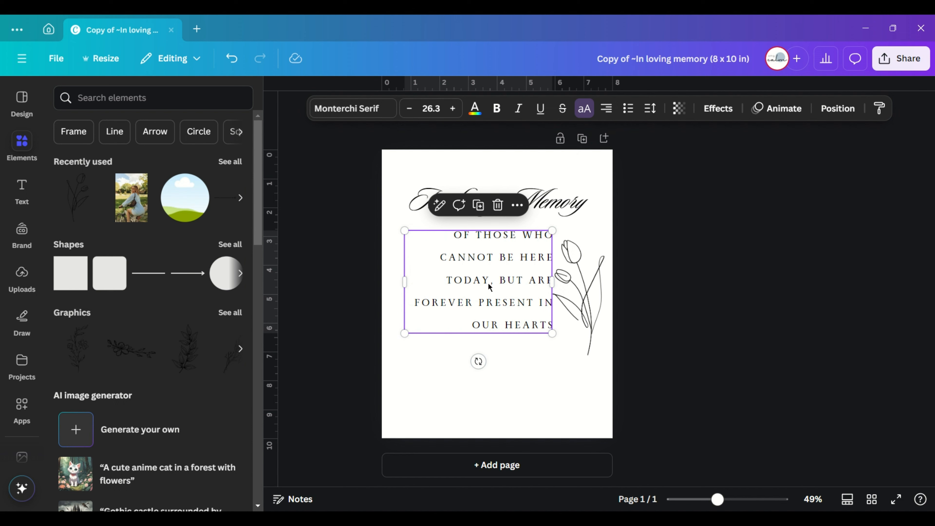
left_click_drag(489, 284, 465, 305)
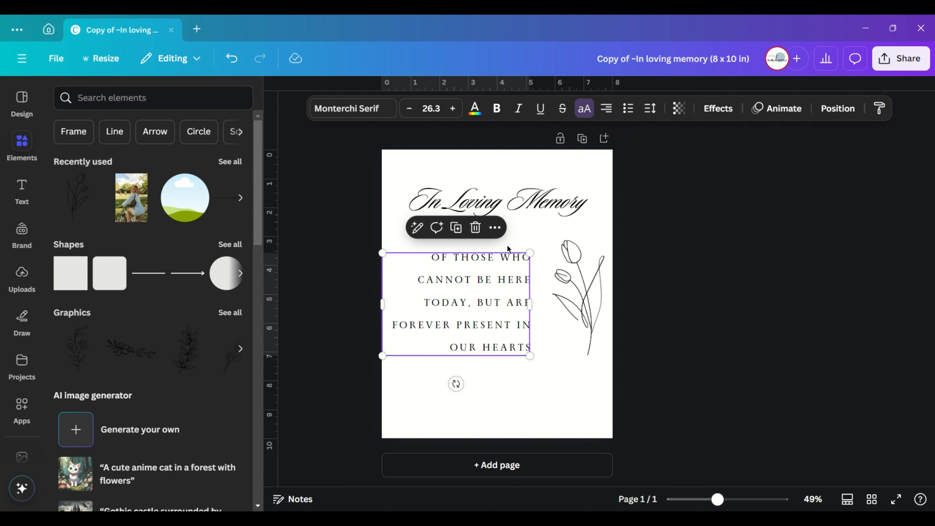
left_click(607, 110)
left_click(610, 113)
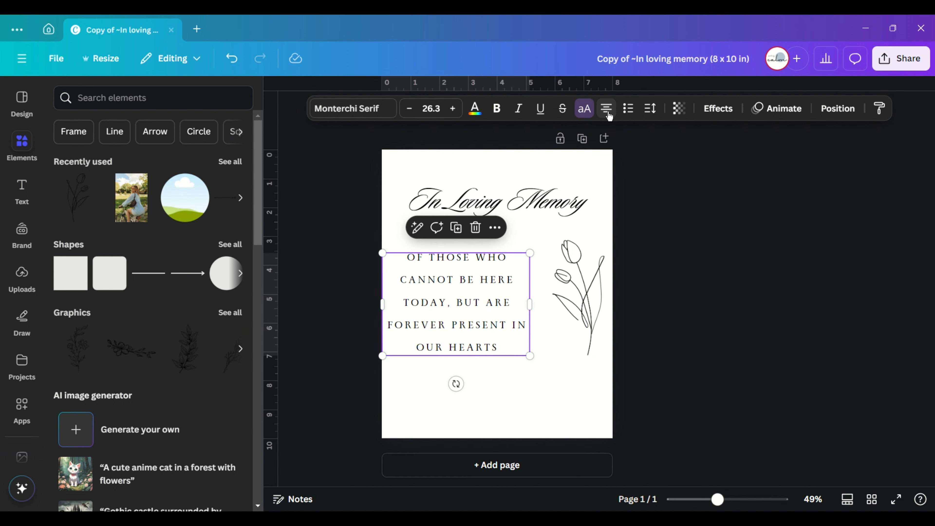
left_click(516, 391)
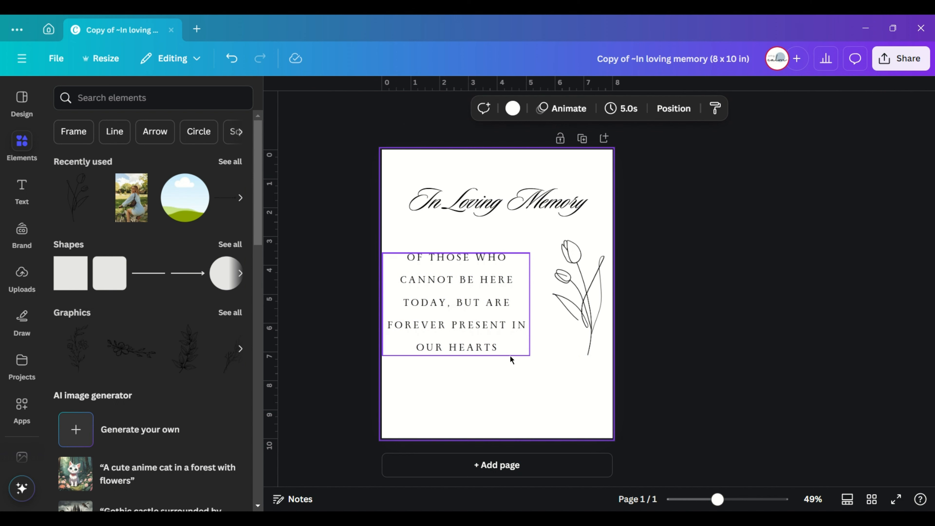
- Narrow the verse's text box so the text wraps onto six lines and position it just below the title
mouse_move(508, 338)
left_mouse_down()
mouse_move(521, 343)
mouse_move(520, 331)
left_mouse_up()
left_click(546, 383)
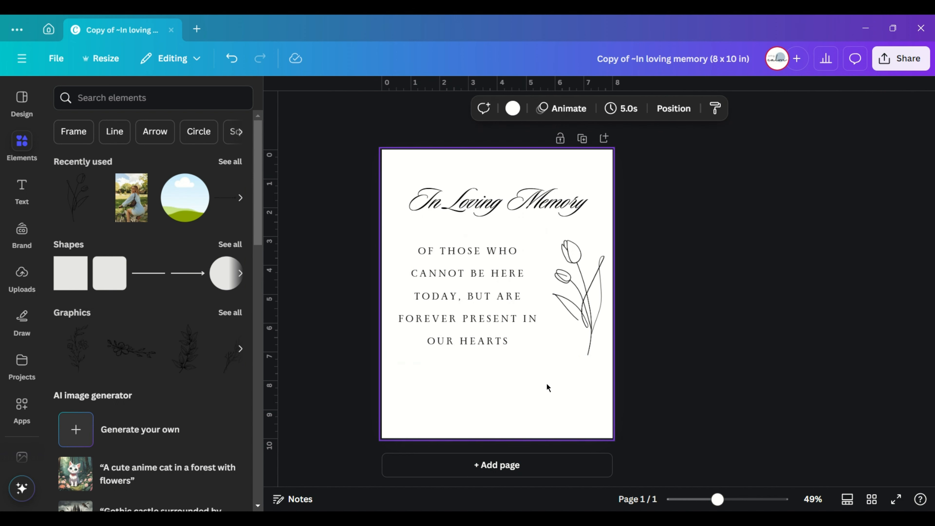
left_click(534, 321)
left_click_drag(540, 299, 515, 305)
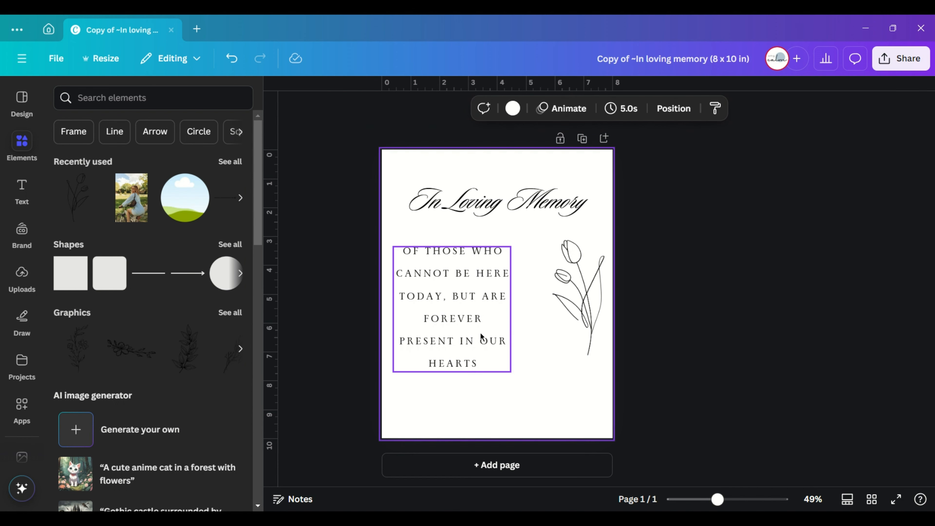
left_click_drag(480, 336, 485, 323)
- Enlarge the tulip drawing and position it beside the verse, roughly matching the verse's height
left_click(579, 330)
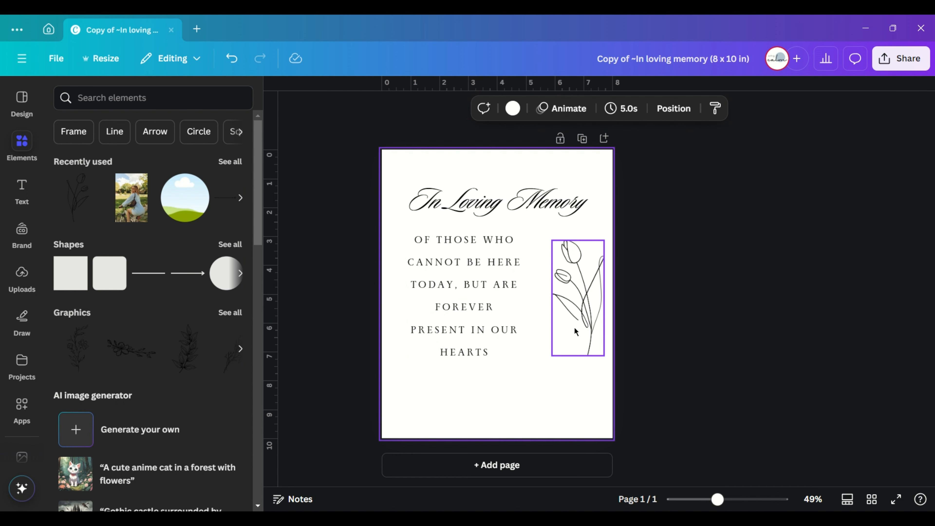
left_click_drag(551, 356, 533, 413)
left_click(670, 335)
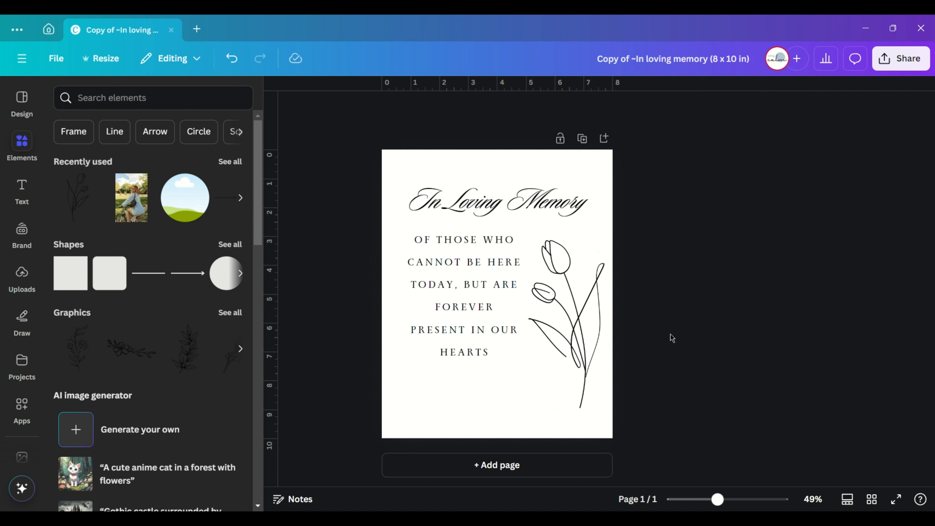
left_click_drag(587, 371, 588, 356)
left_click_drag(605, 393, 591, 361)
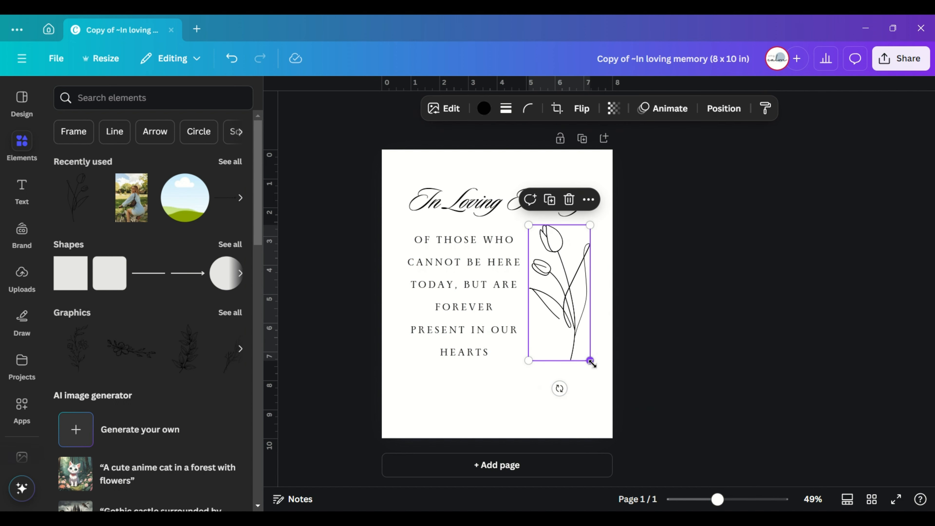
left_click(655, 387)
- Move the verse and the tulip drawing slightly lower to leave more space below the title
left_click_drag(477, 314, 478, 329)
left_click_drag(579, 302, 579, 319)
left_click(745, 316)
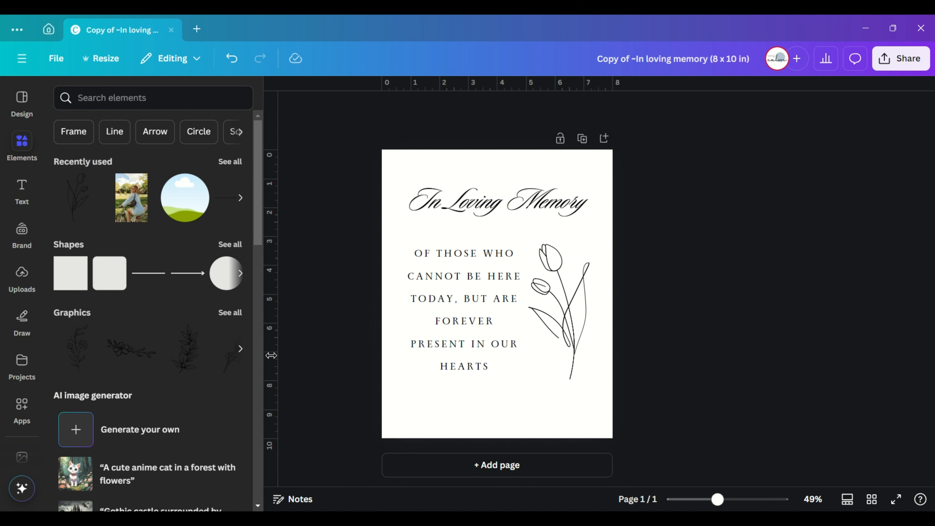
- Duplicate the "In Loving Memory" title, place the copy below the verse and change its text to "Today & Always"
left_click(458, 205)
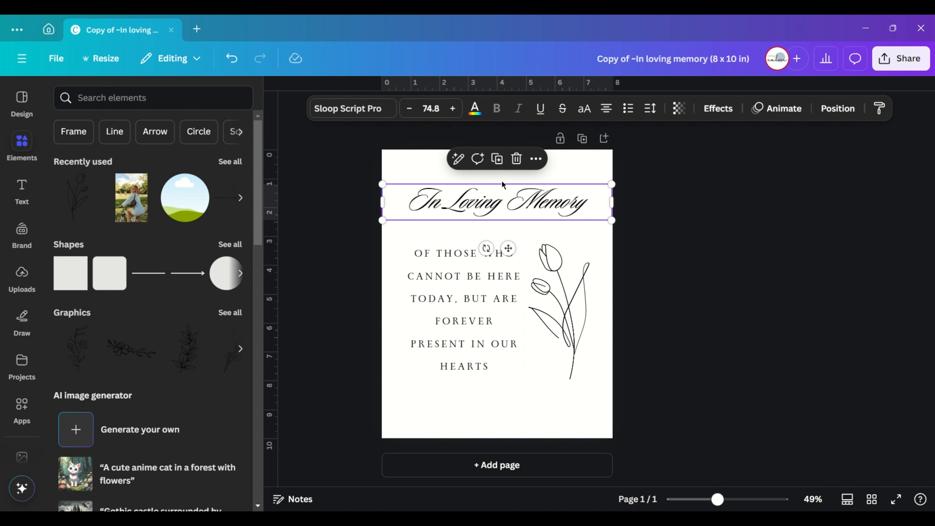
left_click(497, 158)
left_click_drag(539, 207, 539, 409)
double_click(521, 408)
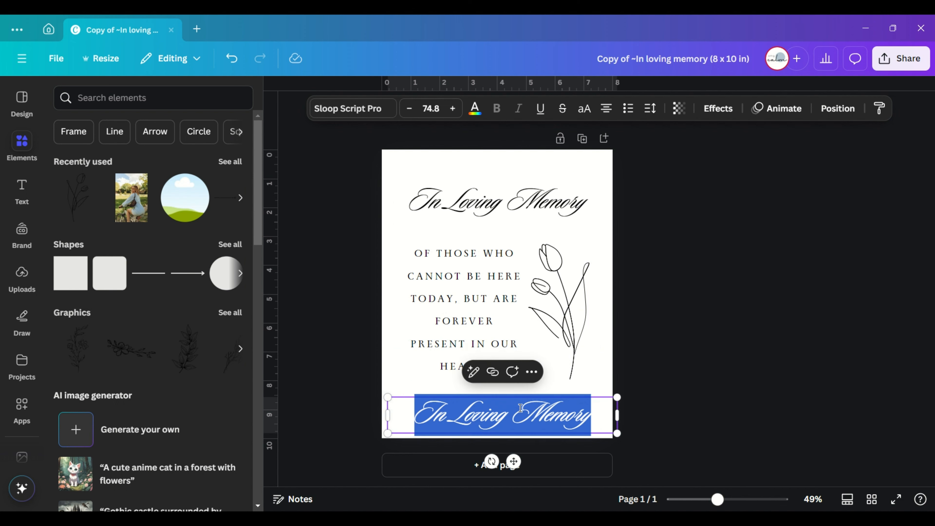
type("Today")
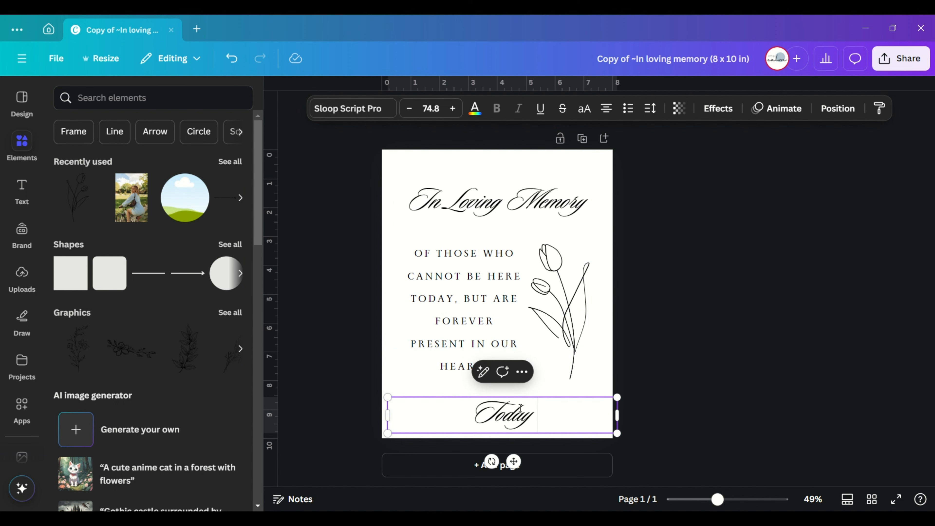
type(" & Always")
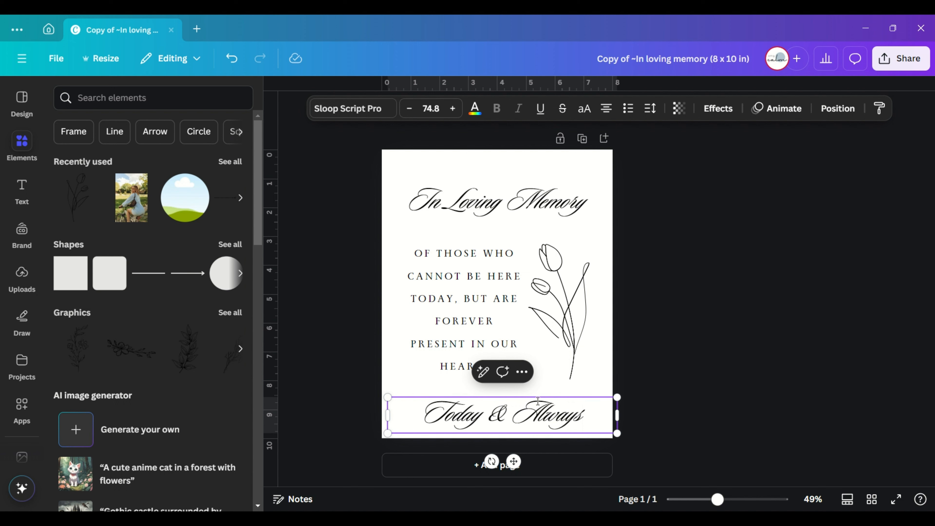
- Reduce the font size of the "Today & Always" text so it is clearly smaller than the title
left_click(417, 112)
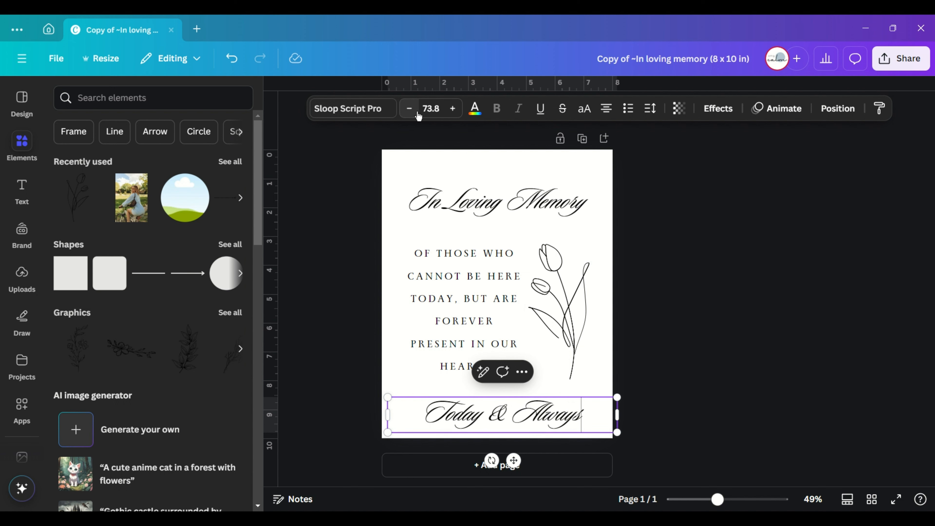
left_click(416, 112)
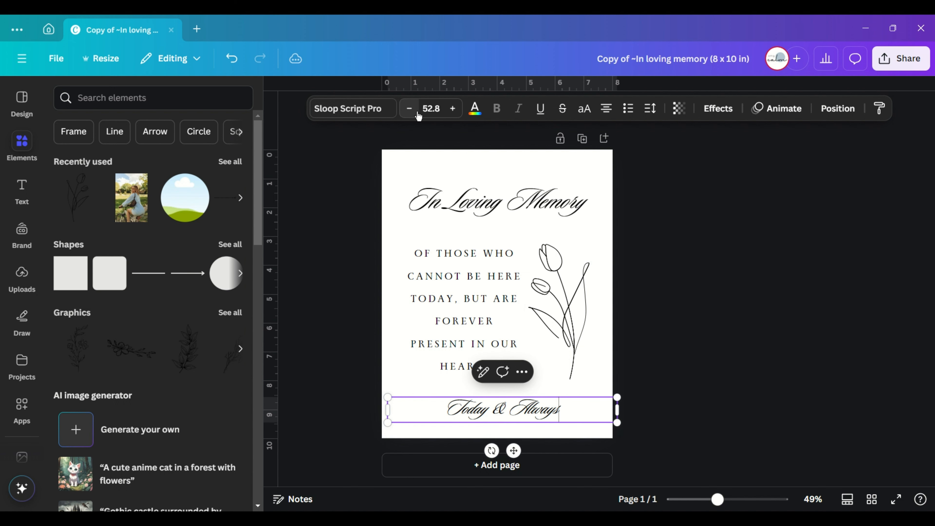
left_click(663, 438)
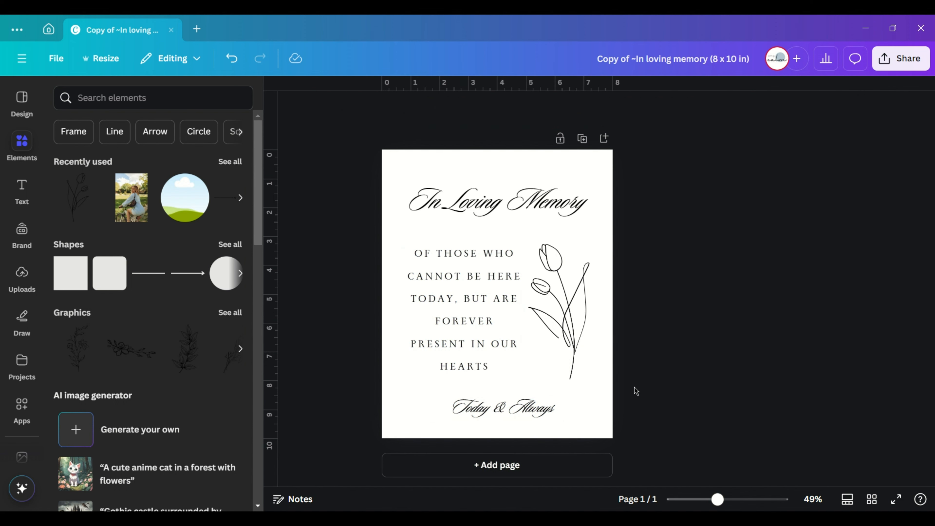
- Select all the page's elements together and shift them slightly upward
left_click_drag(645, 422, 369, 208)
mouse_move(444, 330)
left_mouse_down()
mouse_move(444, 314)
mouse_move(445, 323)
left_mouse_up()
left_click(702, 362)
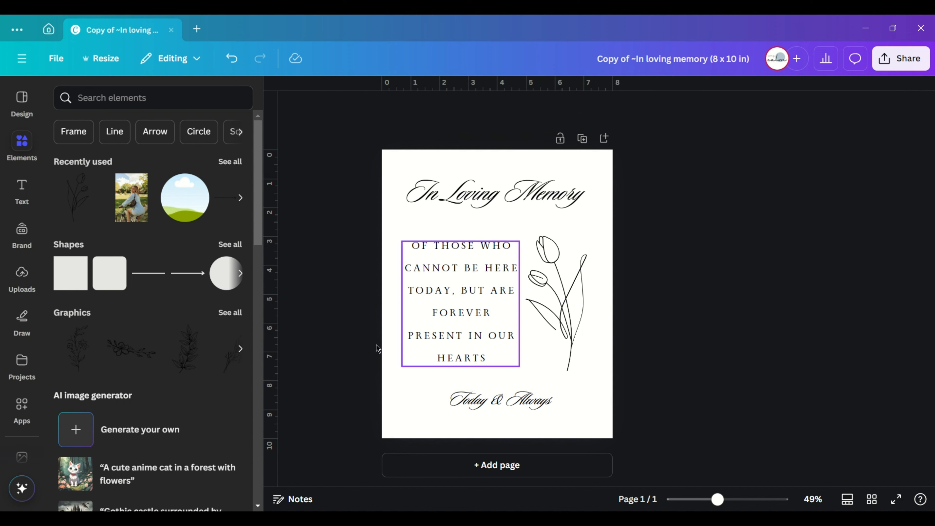
- Add the recently used ornamental divider, widen it across the page below "Today & Always", and place a matching one above the title
left_click(240, 199)
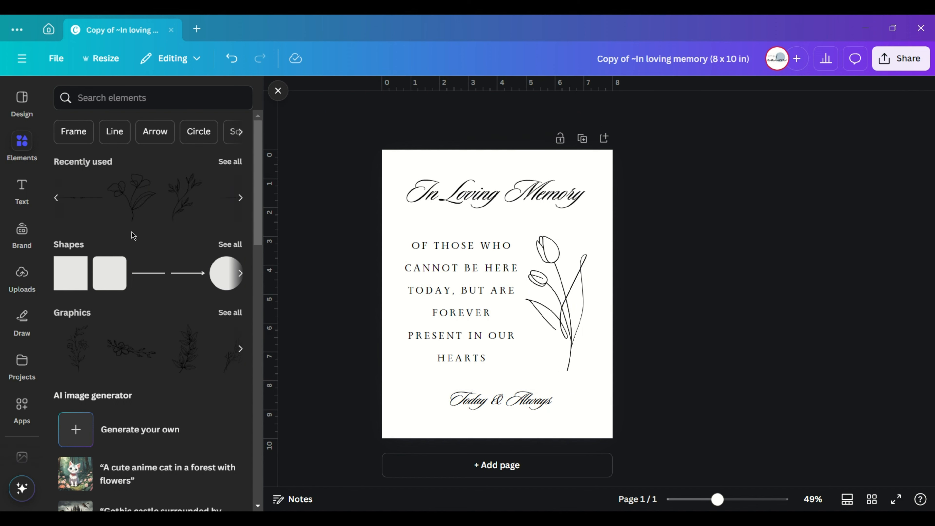
left_click(62, 202)
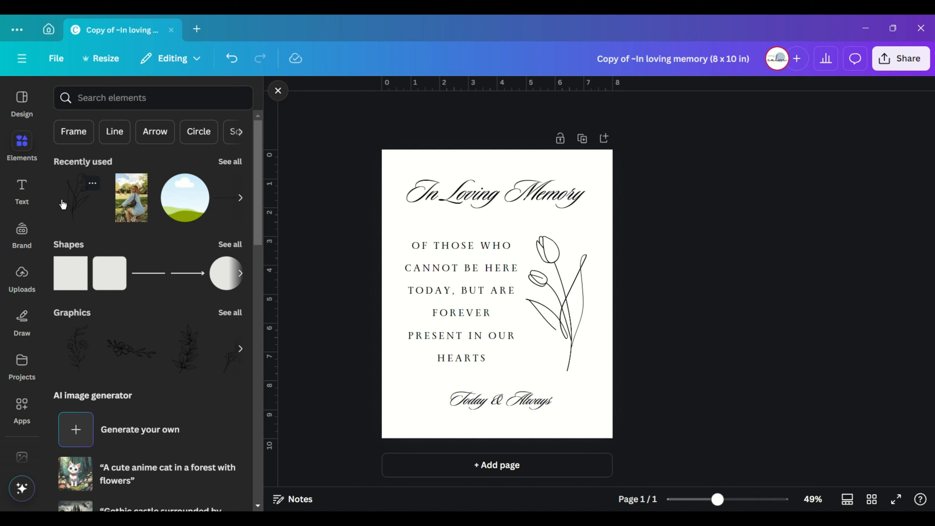
left_click(221, 205)
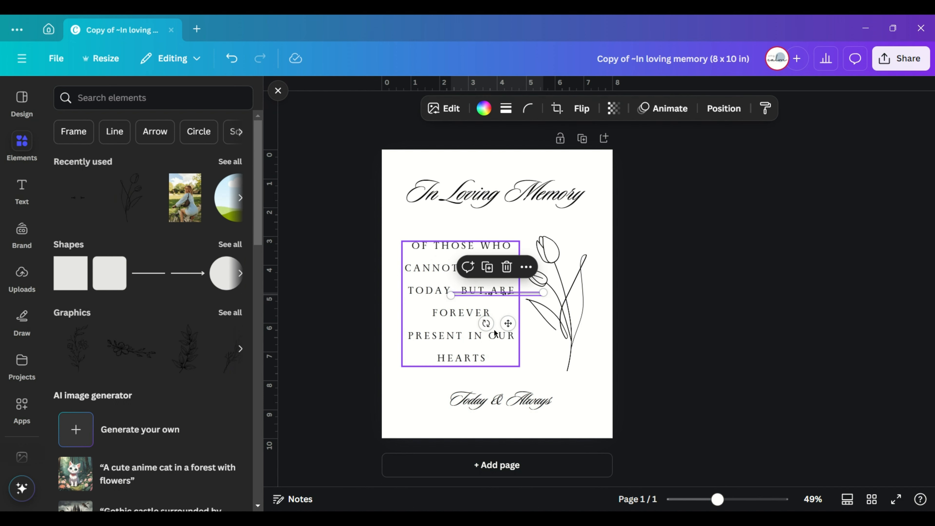
left_click_drag(508, 323, 655, 417)
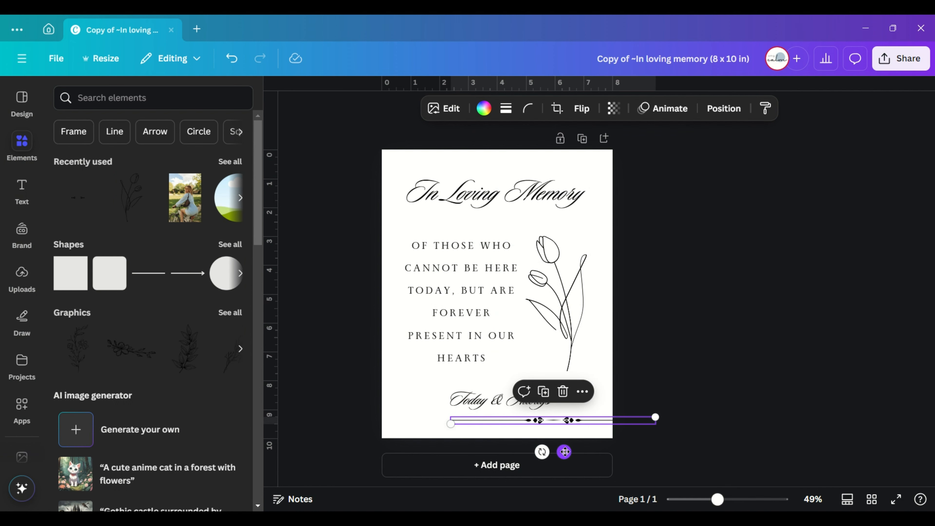
left_click_drag(565, 451, 517, 199)
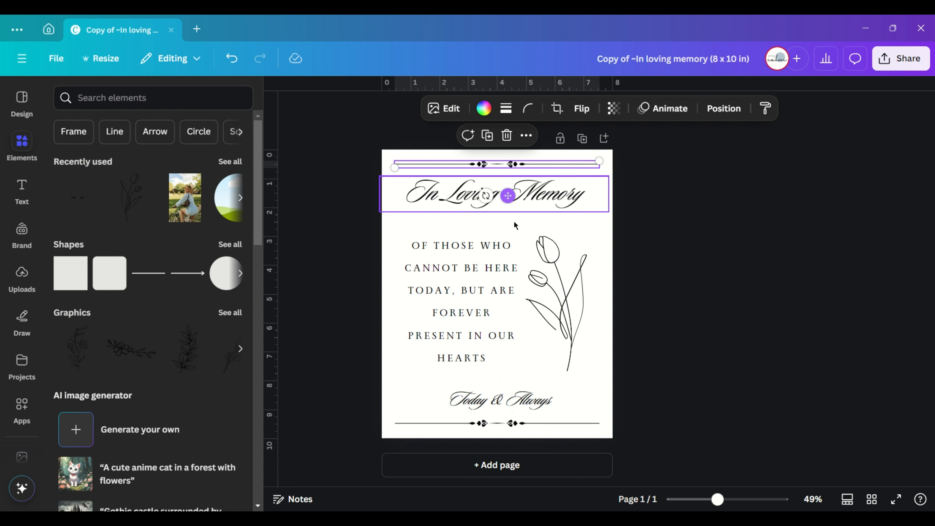
left_click(753, 351)
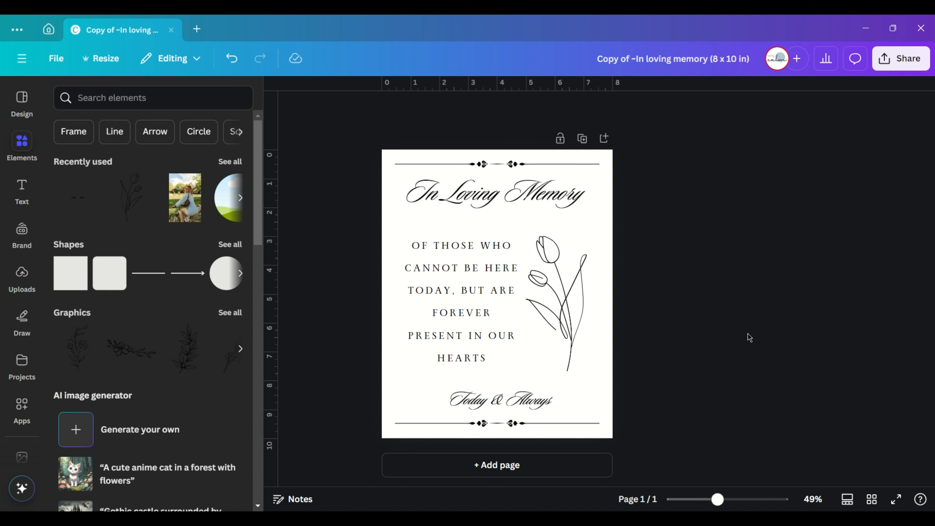
- Set the download file type to PDF Print with the RGB (best for digital use) color profile, then close the download options
left_click(900, 58)
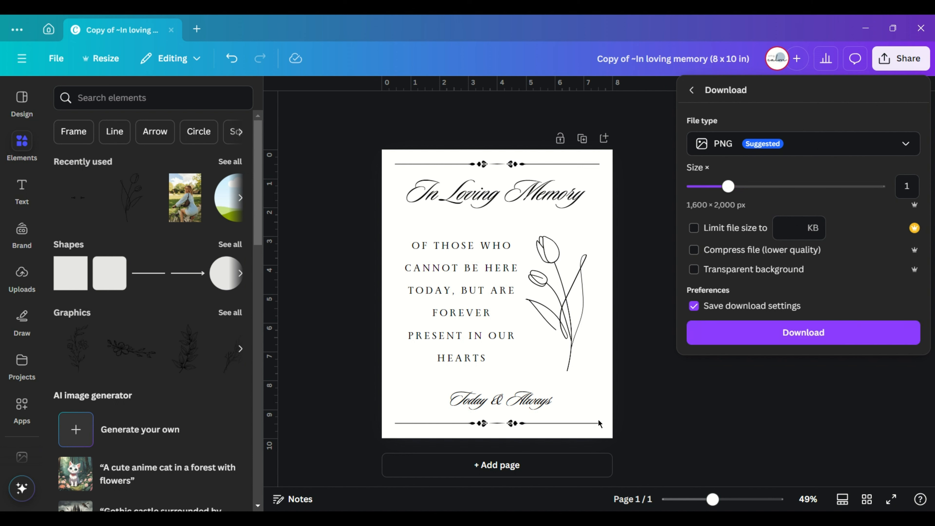
left_click(802, 144)
left_click(748, 283)
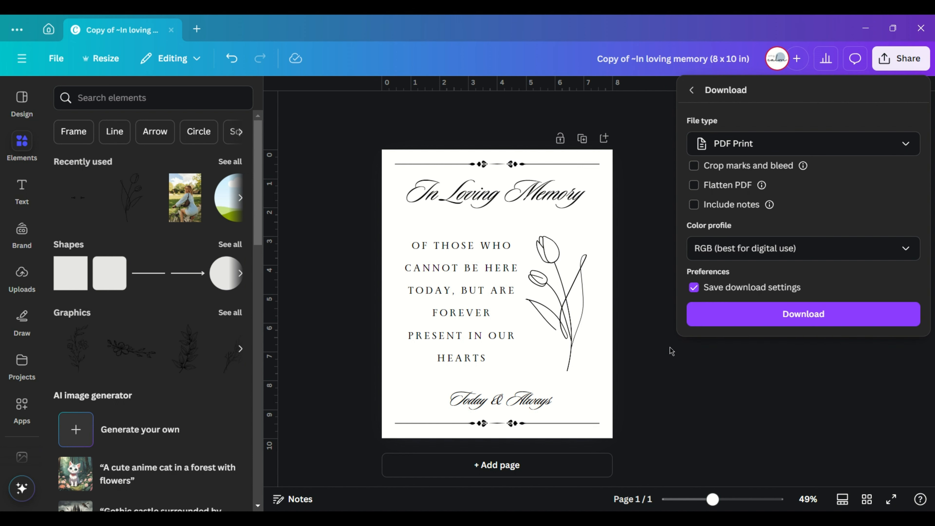
left_click(751, 248)
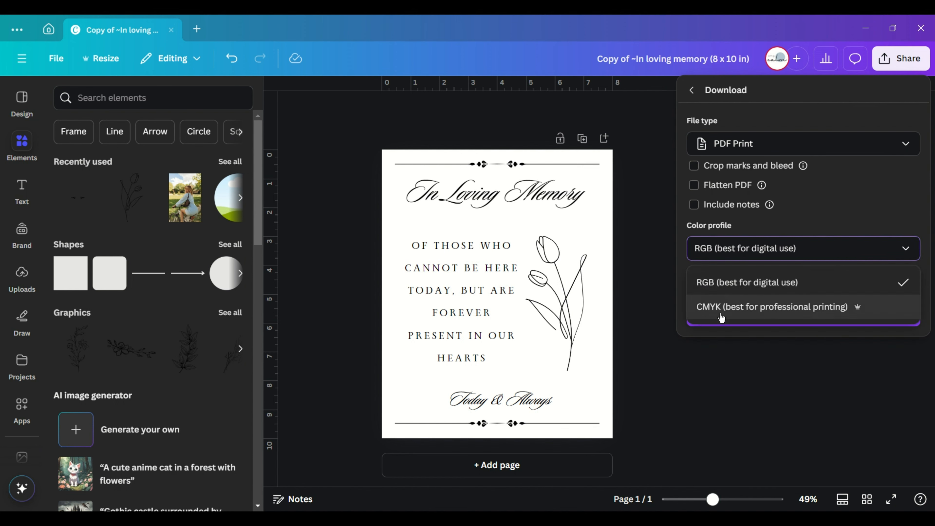
left_click(736, 281)
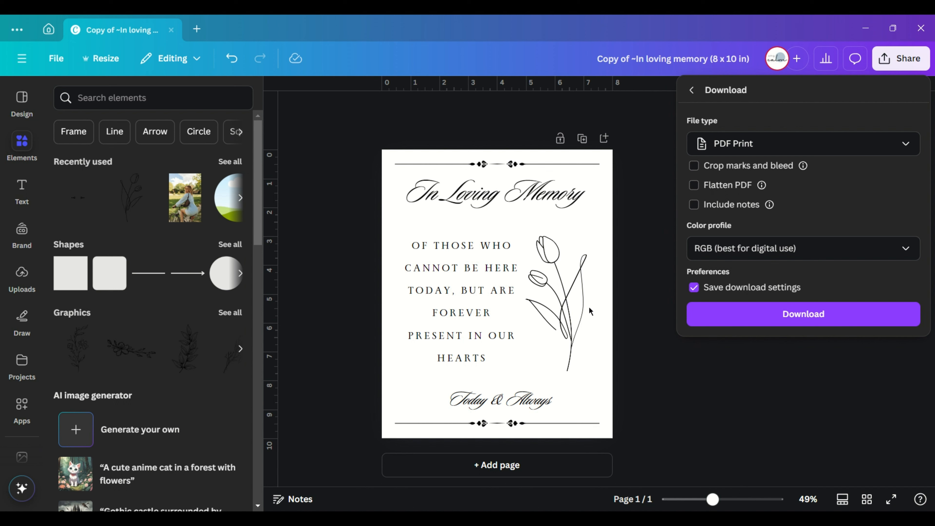
left_click(897, 63)
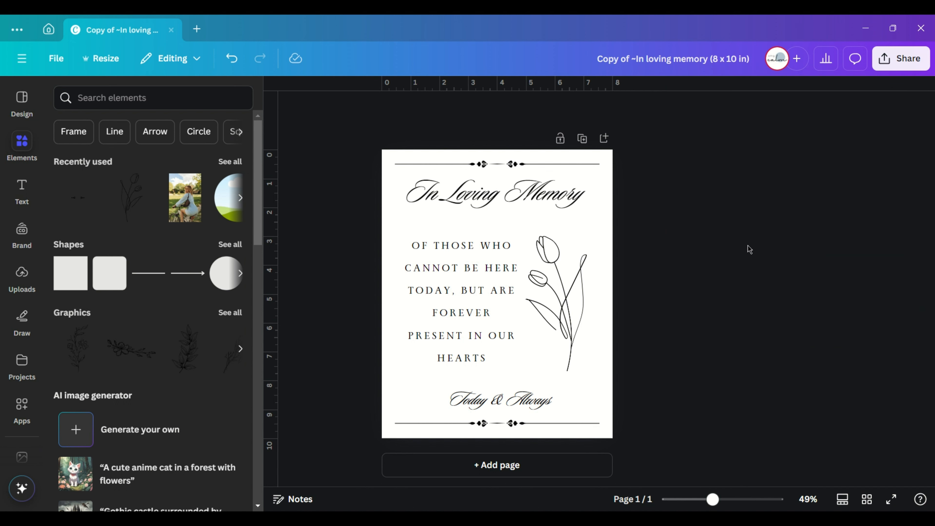